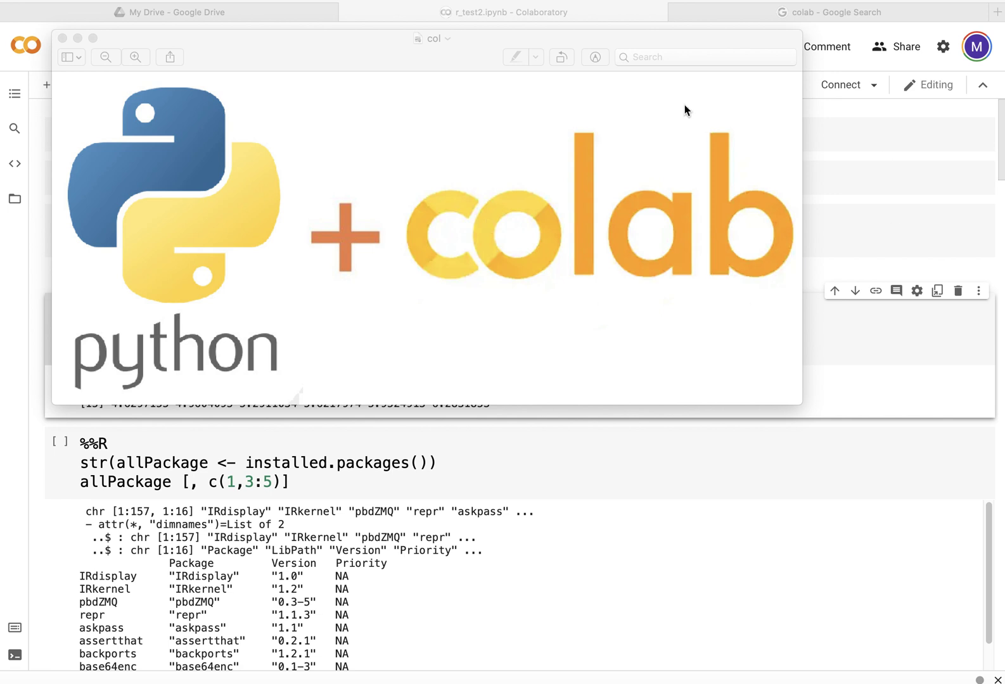
Step: Hide the Python-plus-Colab preview image and switch to the Google Drive tab
{"action": "left_click", "coordinate": [78, 38]}
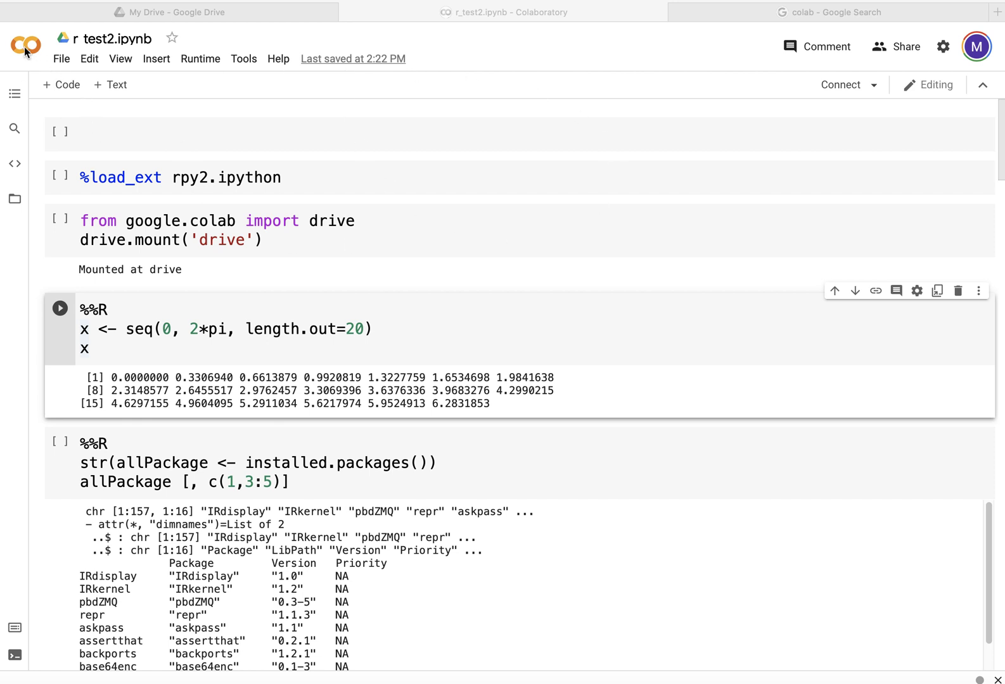
{"action": "left_click", "coordinate": [153, 13]}
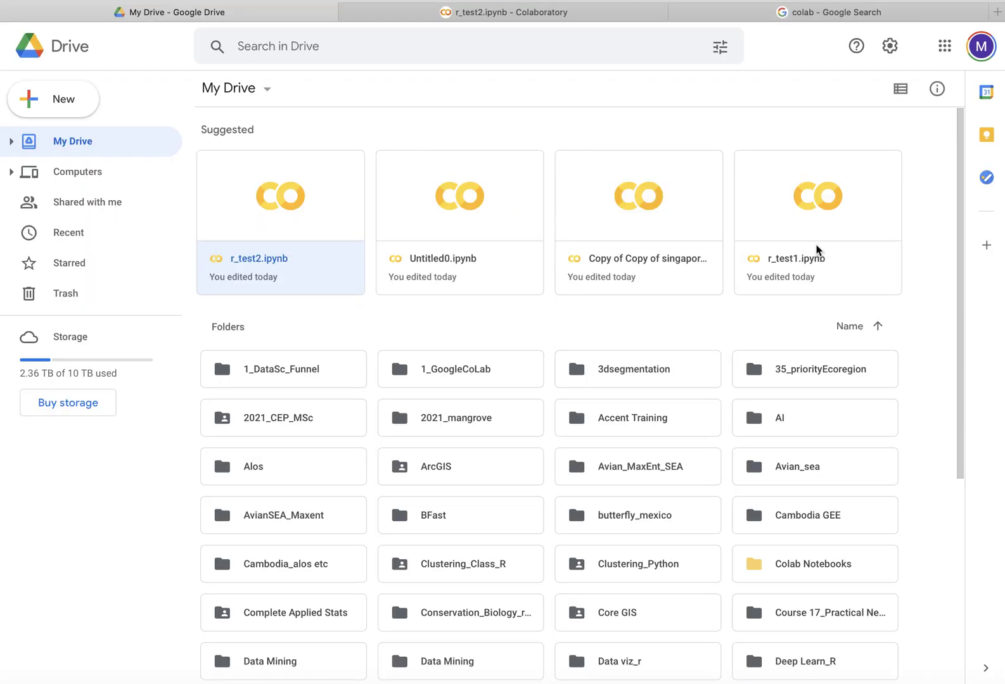
Step: Open the Colab Notebooks folder in Drive, dismiss the New menu unused, and return to r_test2
{"action": "left_click", "coordinate": [805, 575]}
{"action": "double_click", "coordinate": [805, 575]}
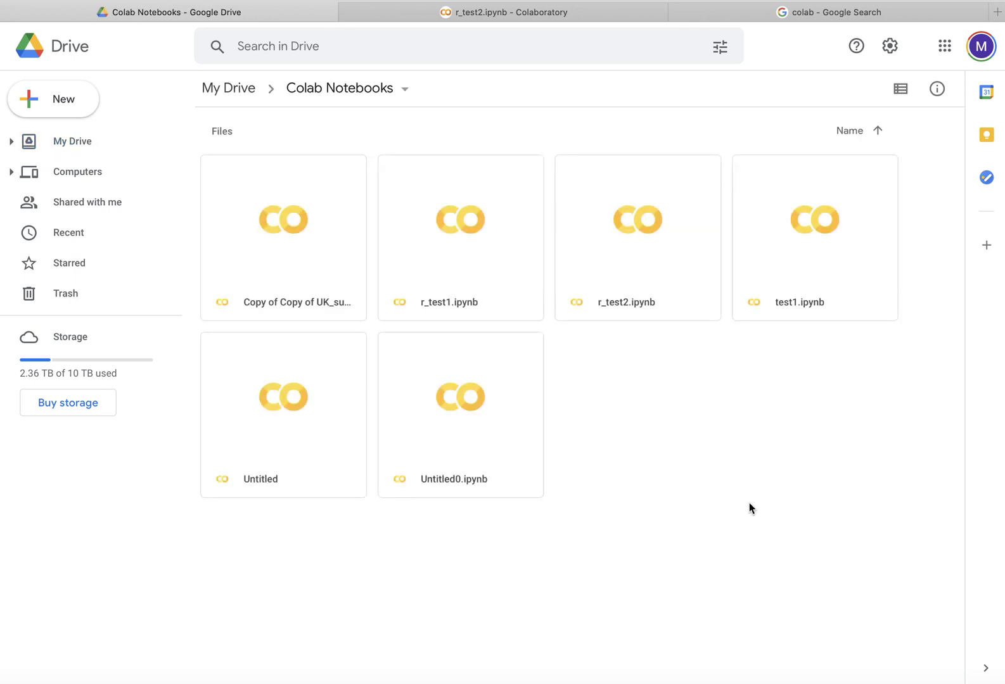
{"action": "left_click", "coordinate": [53, 99]}
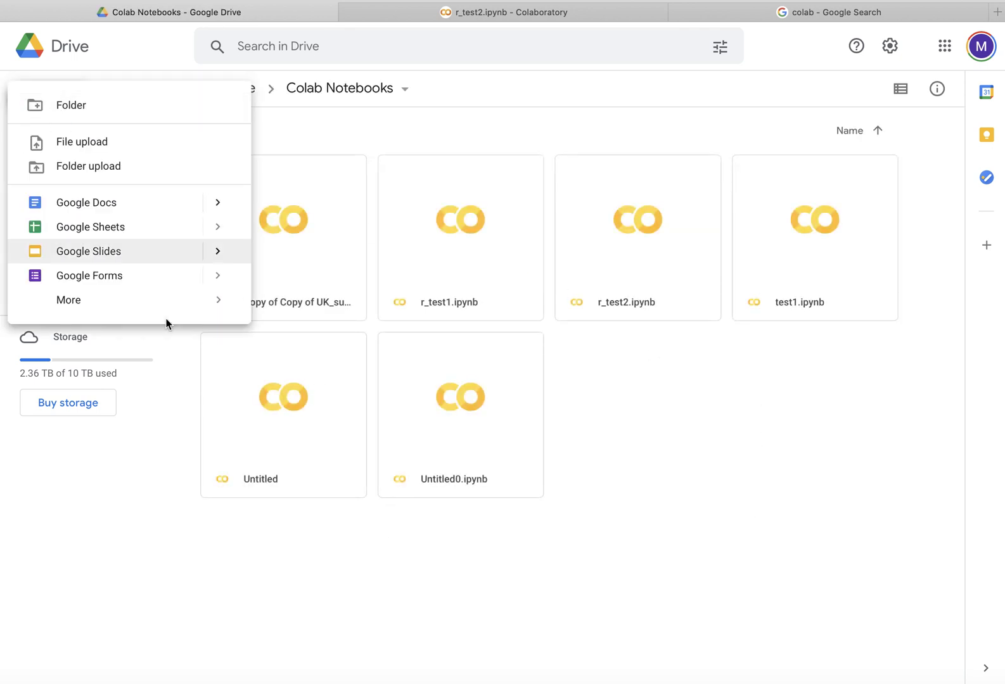
{"action": "mouse_move", "coordinate": [129, 300]}
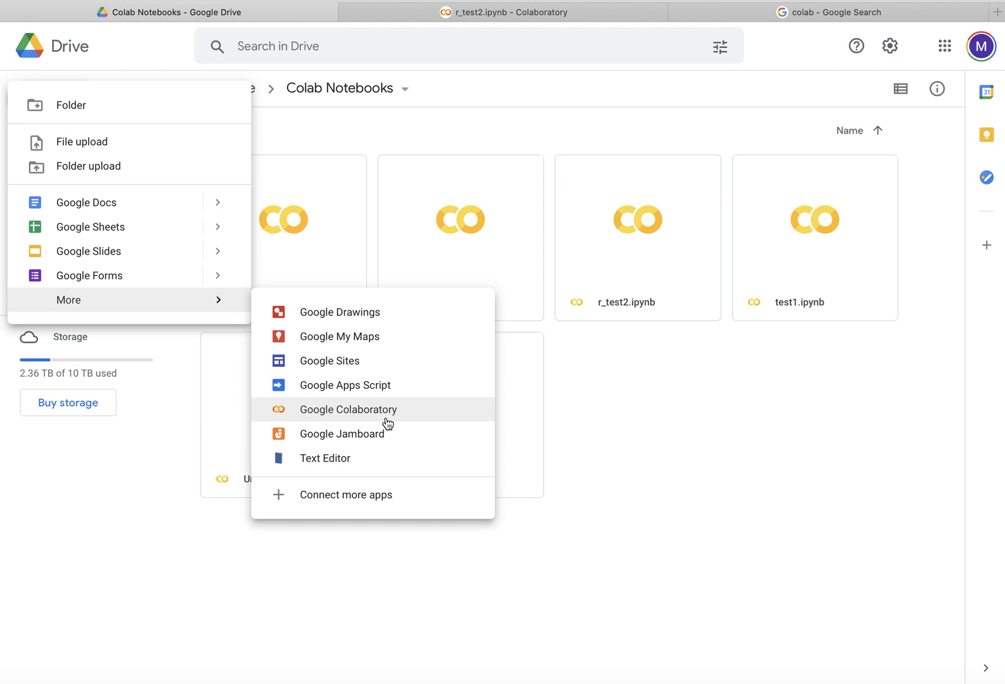
{"action": "left_click", "coordinate": [639, 435]}
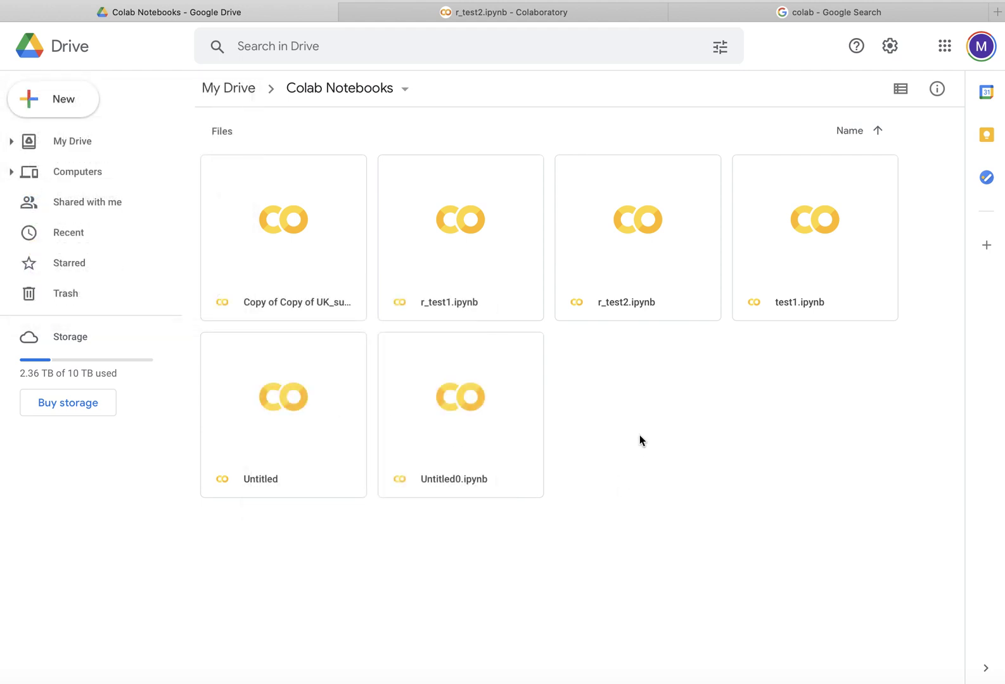
{"action": "left_click", "coordinate": [514, 13]}
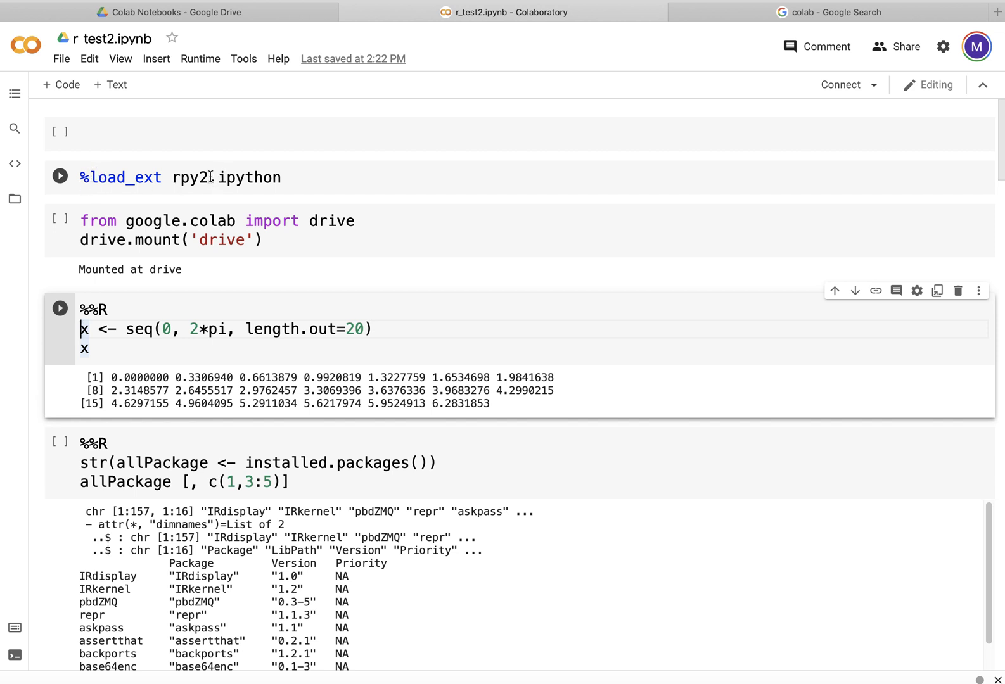
Step: Run the %load_ext rpy2.ipython cell, connecting the runtime and loading rpy2
{"action": "left_click", "coordinate": [330, 184]}
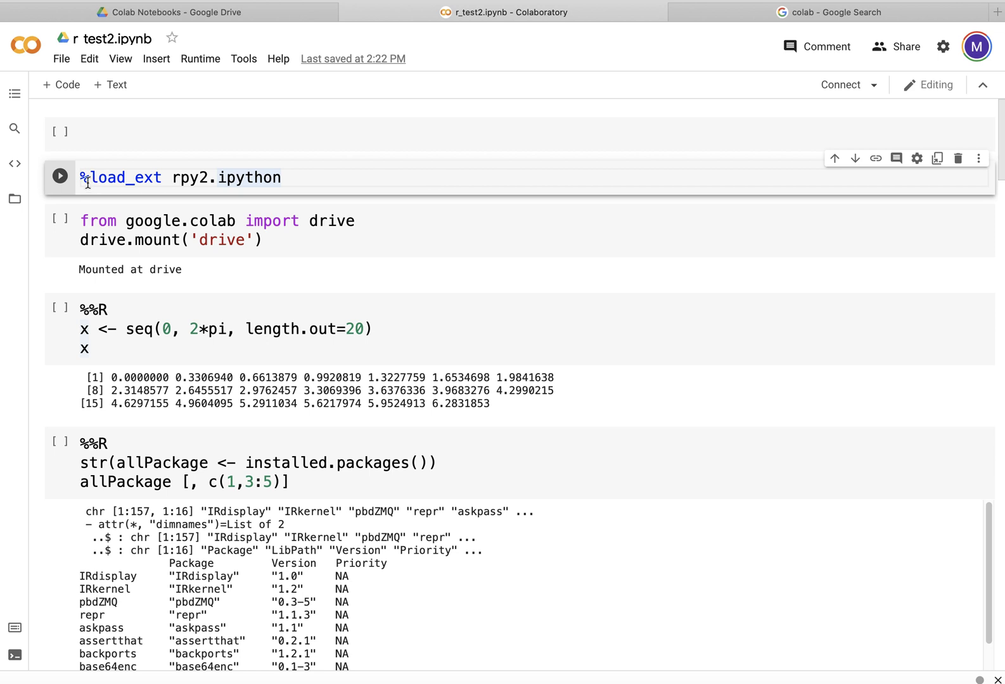
{"action": "left_click", "coordinate": [61, 177]}
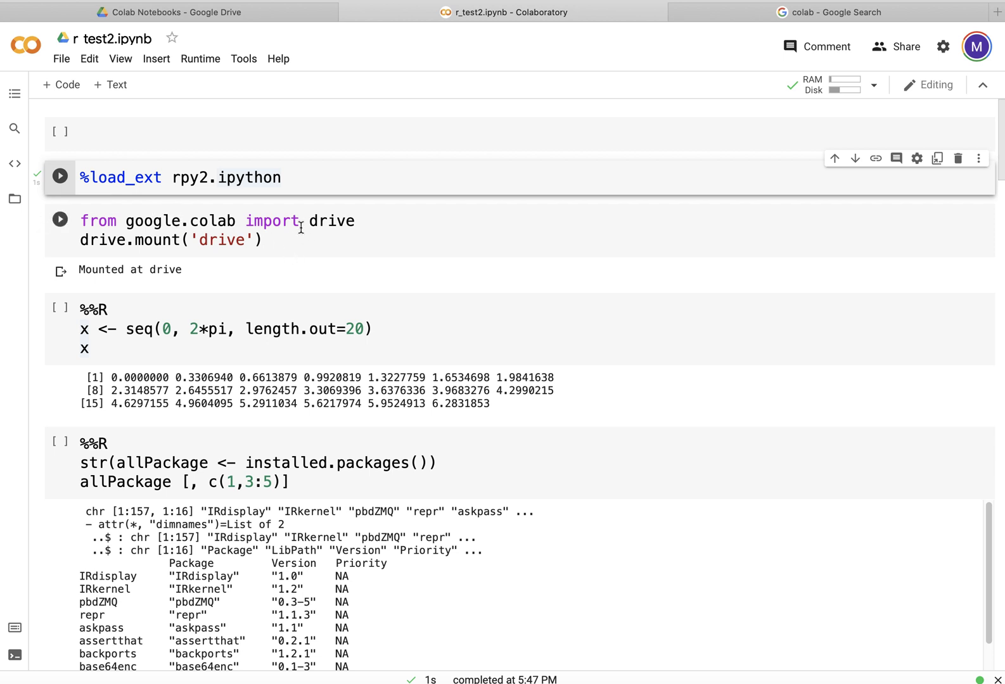
Step: Run the drive.mount cell and authorize Drive access through its sign-in link
{"action": "left_click", "coordinate": [60, 220]}
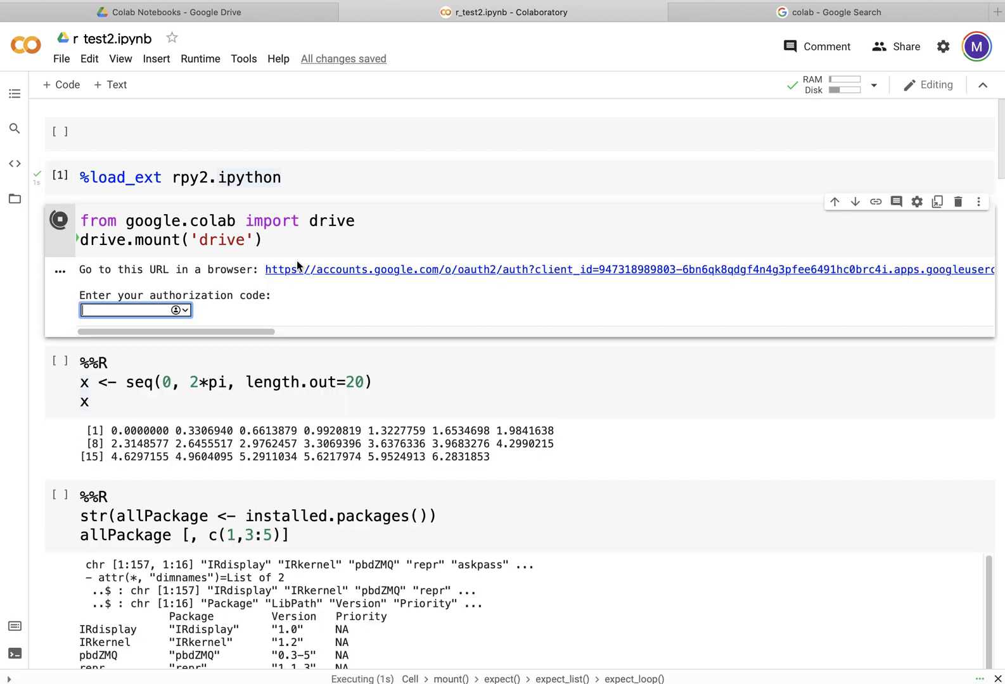
{"action": "left_click", "coordinate": [367, 271]}
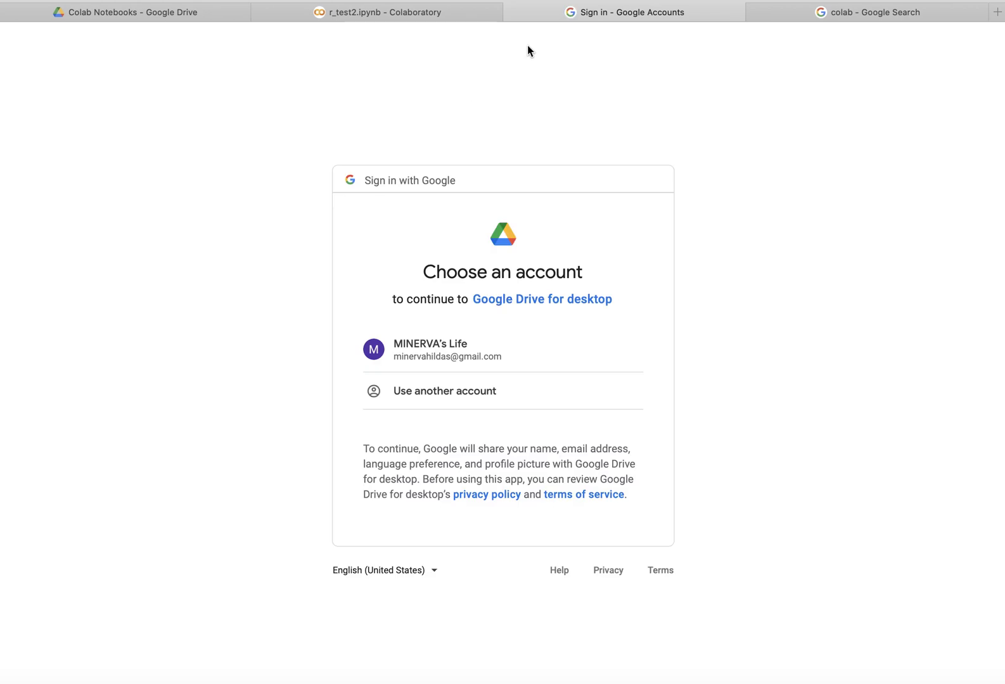
{"action": "left_click", "coordinate": [513, 13]}
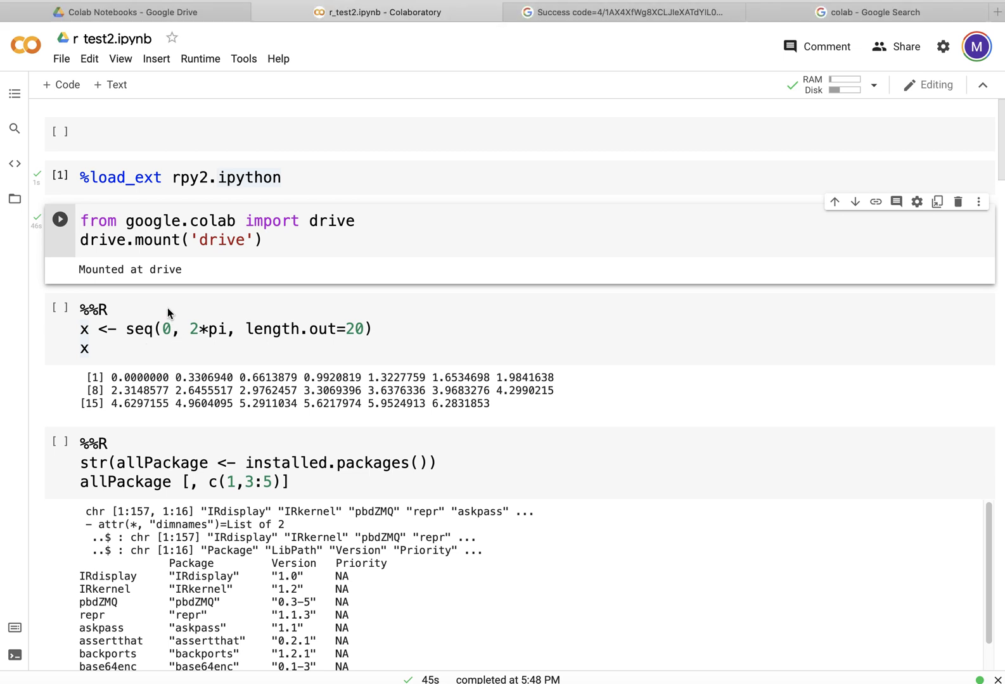
{"action": "mouse_move", "coordinate": [115, 303]}
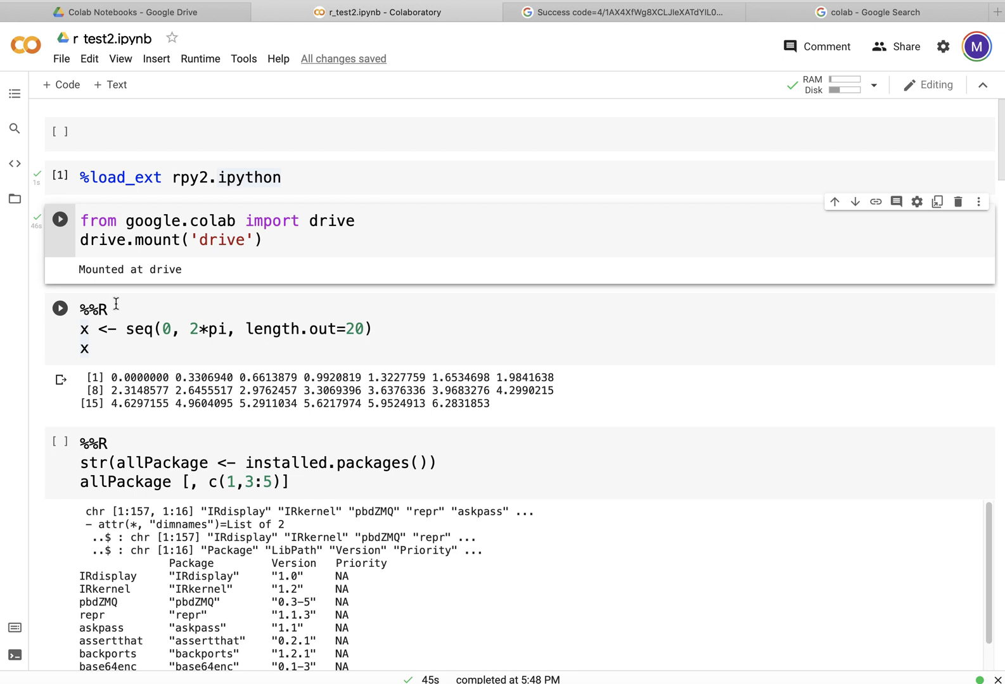
Step: Run the sequence cell without %%R, rerun it restored, then run the installed-packages cell
{"action": "left_click", "coordinate": [80, 323]}
{"action": "left_click_drag", "start_coordinate": [117, 309], "coordinate": [80, 310]}
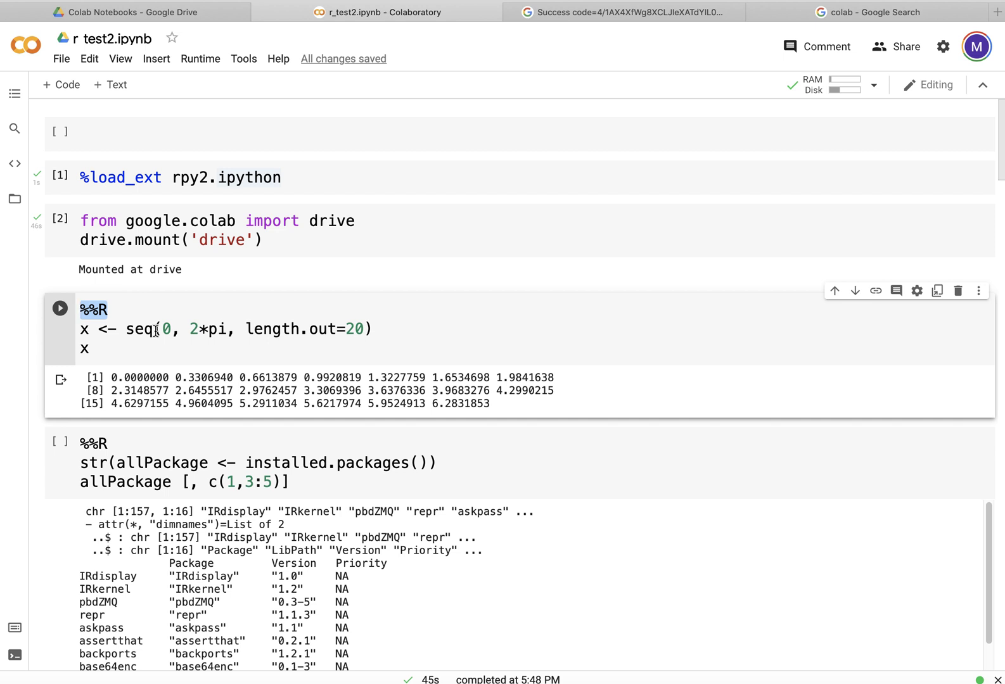
{"action": "key", "text": "BackSpace"}
{"action": "key", "text": "ctrl+Return"}
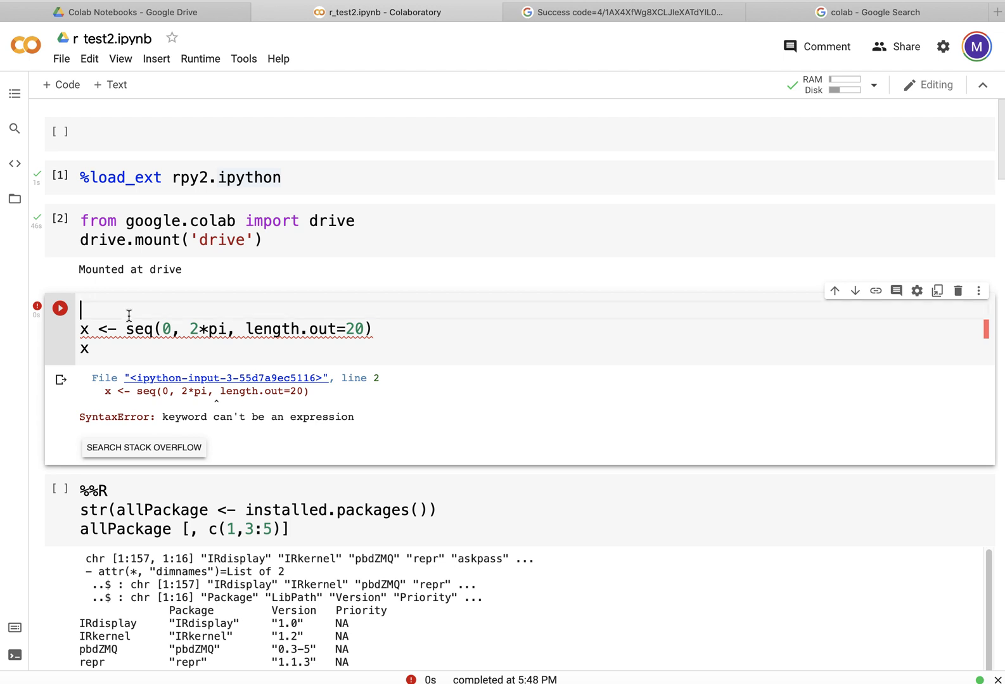
{"action": "type", "text": "%%R"}
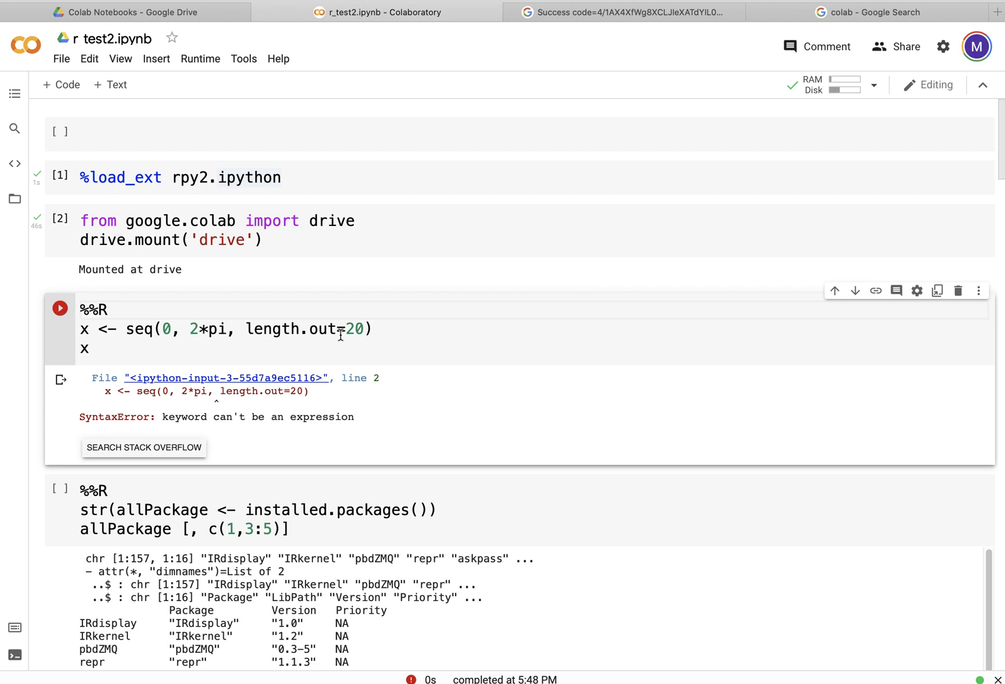
{"action": "left_click", "coordinate": [60, 308]}
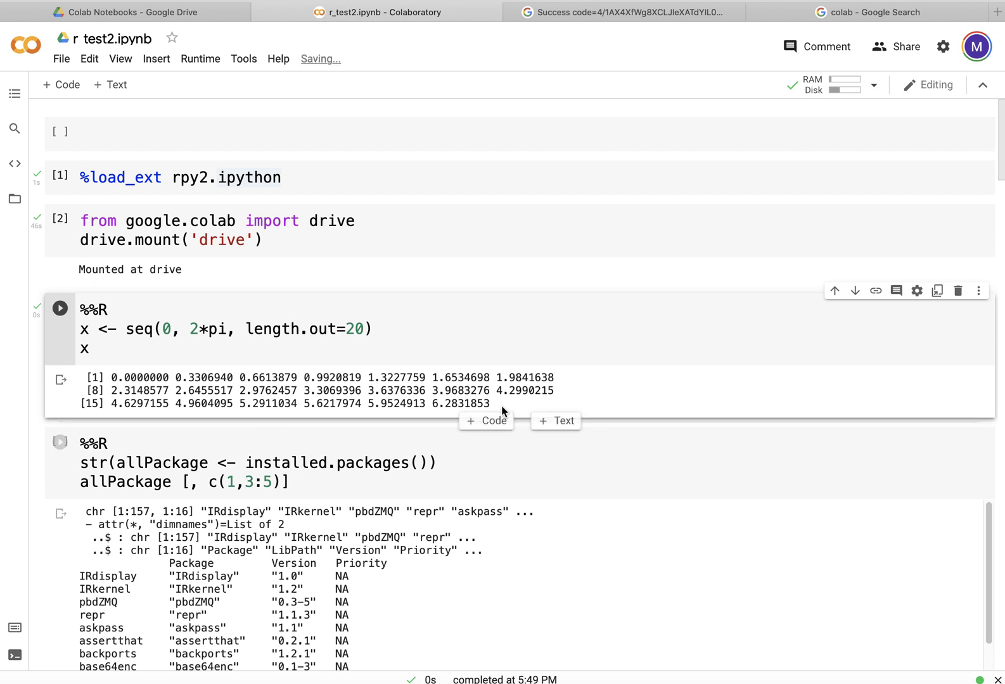
{"action": "mouse_move", "coordinate": [60, 489]}
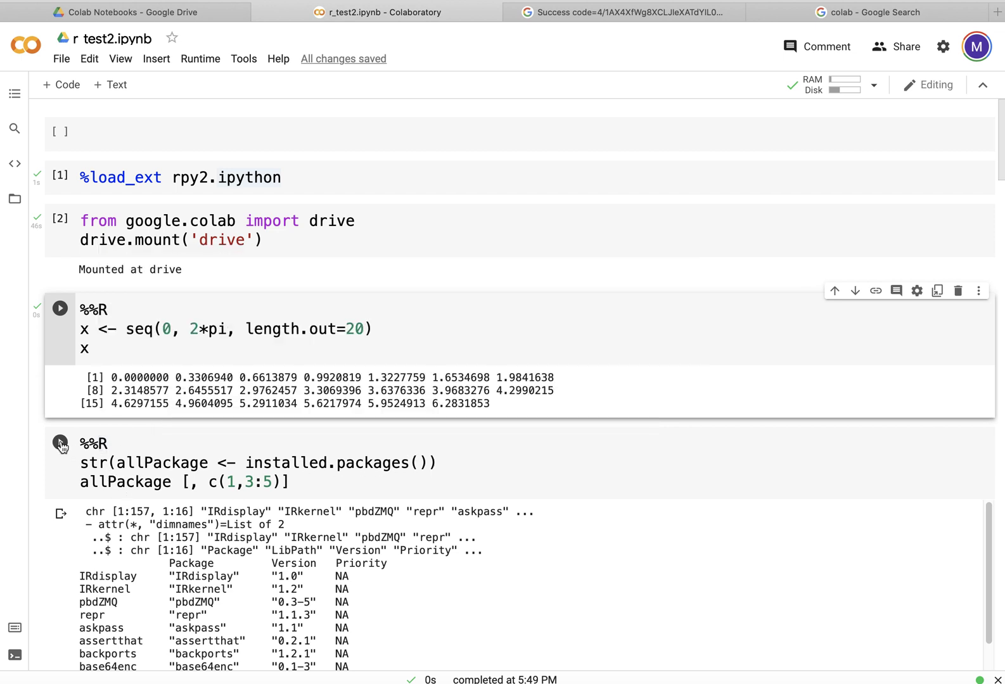
{"action": "left_click", "coordinate": [61, 441]}
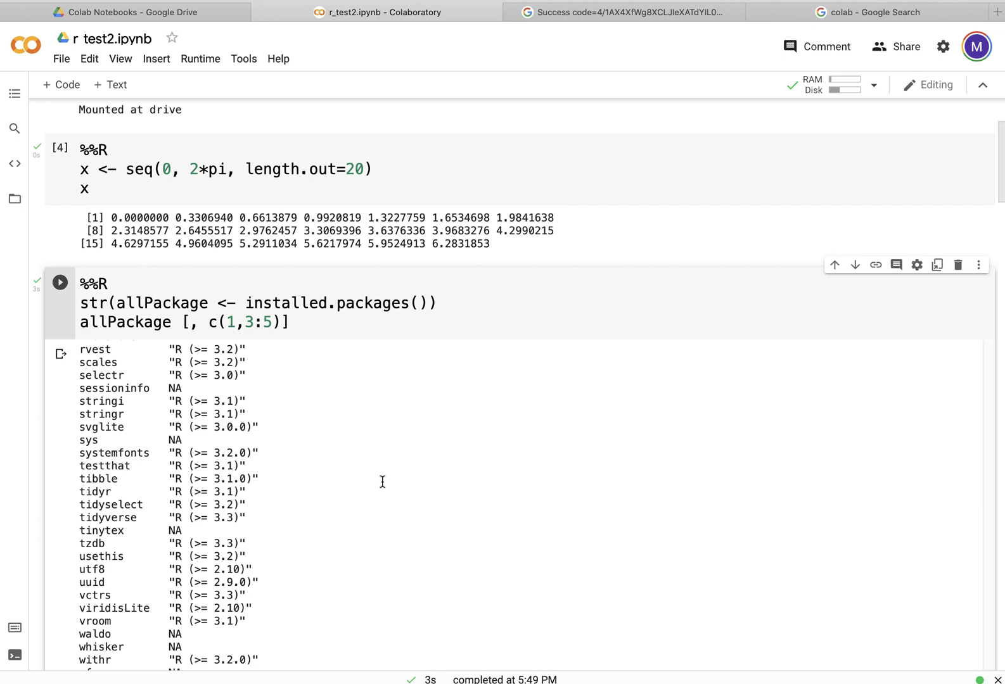
{"action": "scroll", "coordinate": [380, 482], "scroll_direction": "up", "scroll_amount": 3}
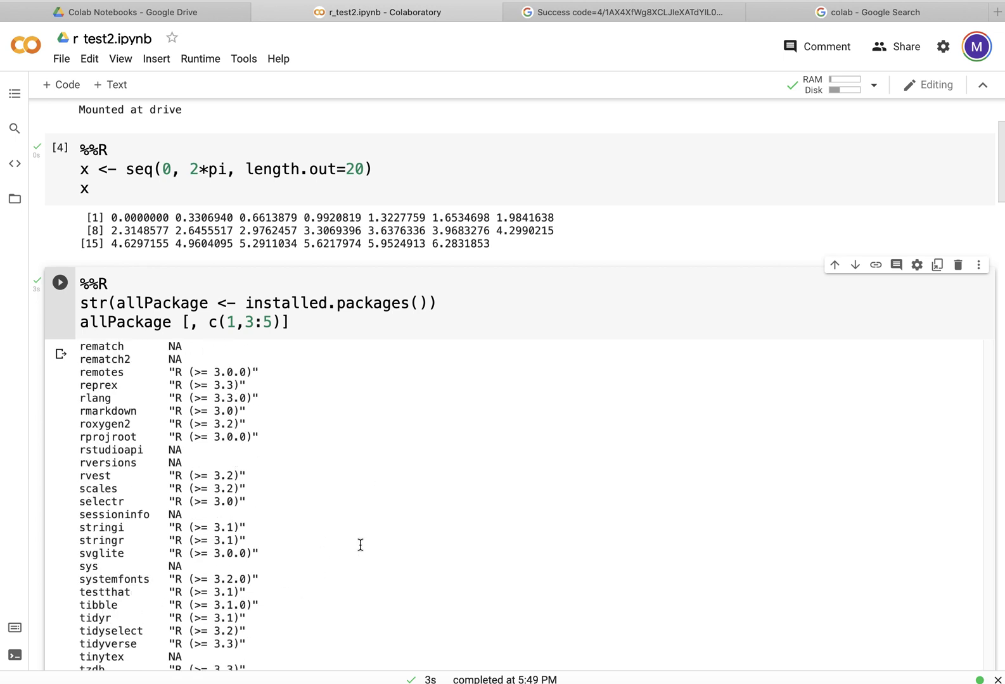
{"action": "scroll", "coordinate": [361, 545], "scroll_direction": "down", "scroll_amount": 3}
{"action": "scroll", "coordinate": [361, 546], "scroll_direction": "down", "scroll_amount": 3}
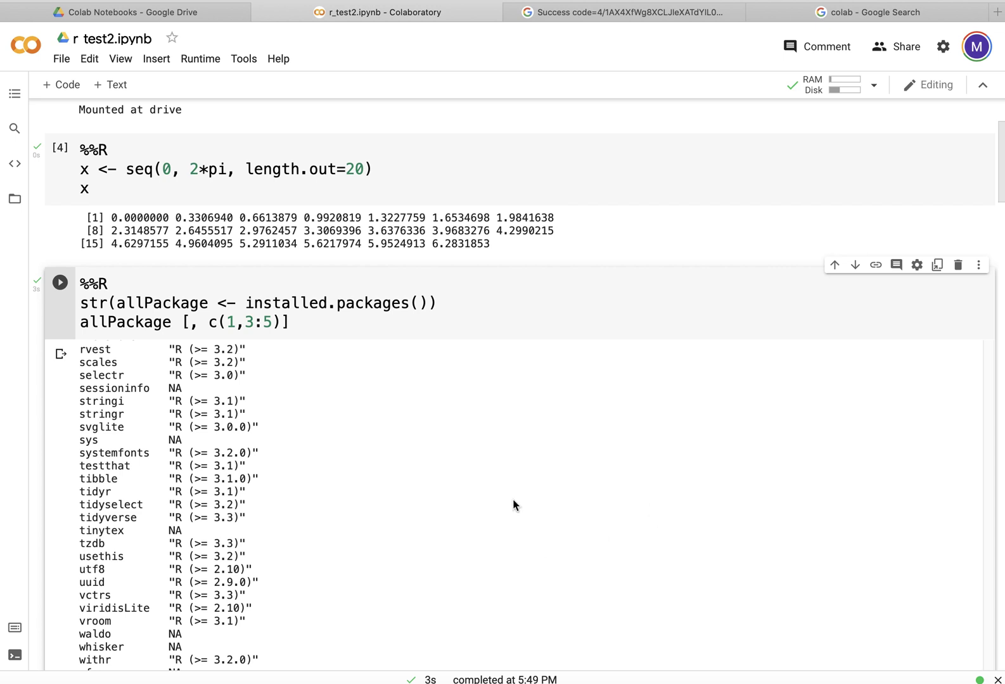
{"action": "scroll", "coordinate": [768, 487], "scroll_direction": "down", "scroll_amount": 3}
{"action": "scroll", "coordinate": [768, 488], "scroll_direction": "up", "scroll_amount": 3}
{"action": "scroll", "coordinate": [761, 490], "scroll_direction": "up", "scroll_amount": 3}
{"action": "scroll", "coordinate": [759, 487], "scroll_direction": "down", "scroll_amount": 3}
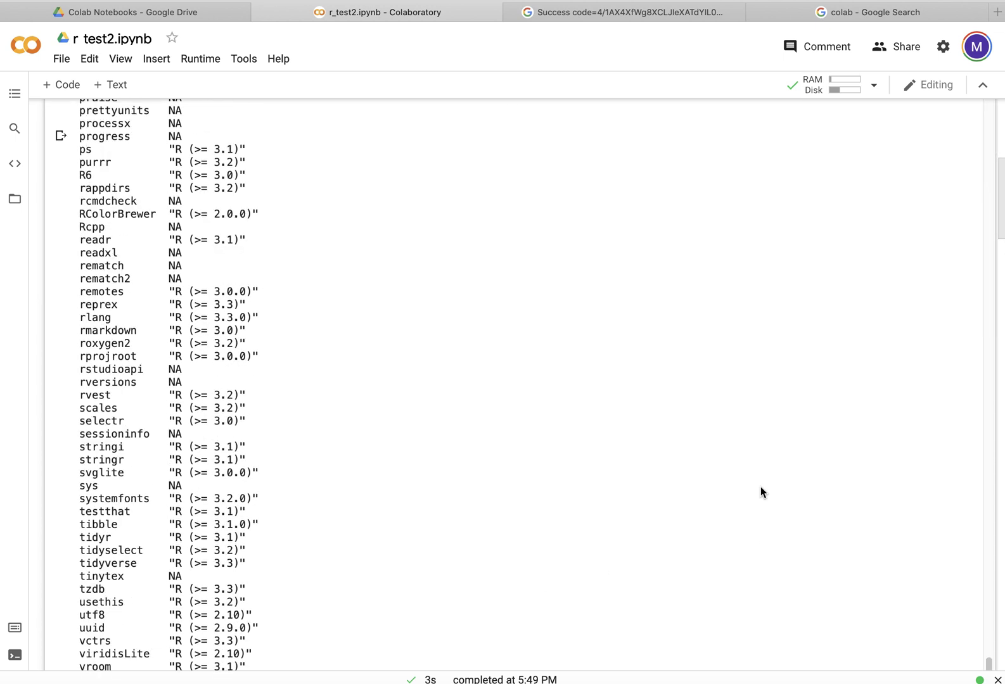
{"action": "scroll", "coordinate": [760, 492], "scroll_direction": "down", "scroll_amount": 5}
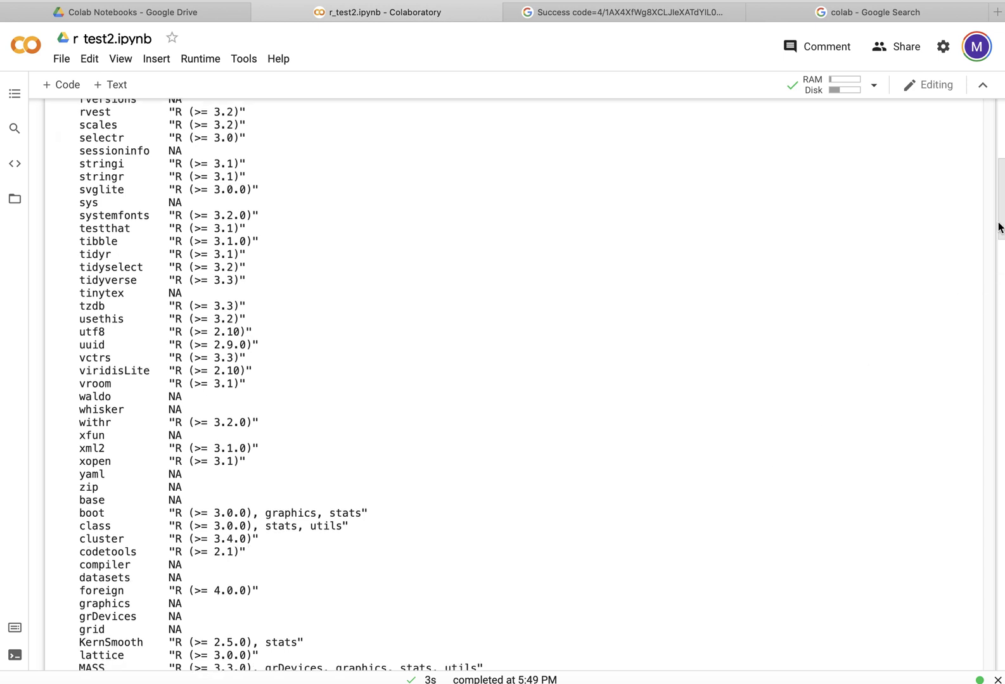
{"action": "scroll", "coordinate": [1002, 210], "scroll_direction": "down", "scroll_amount": 5}
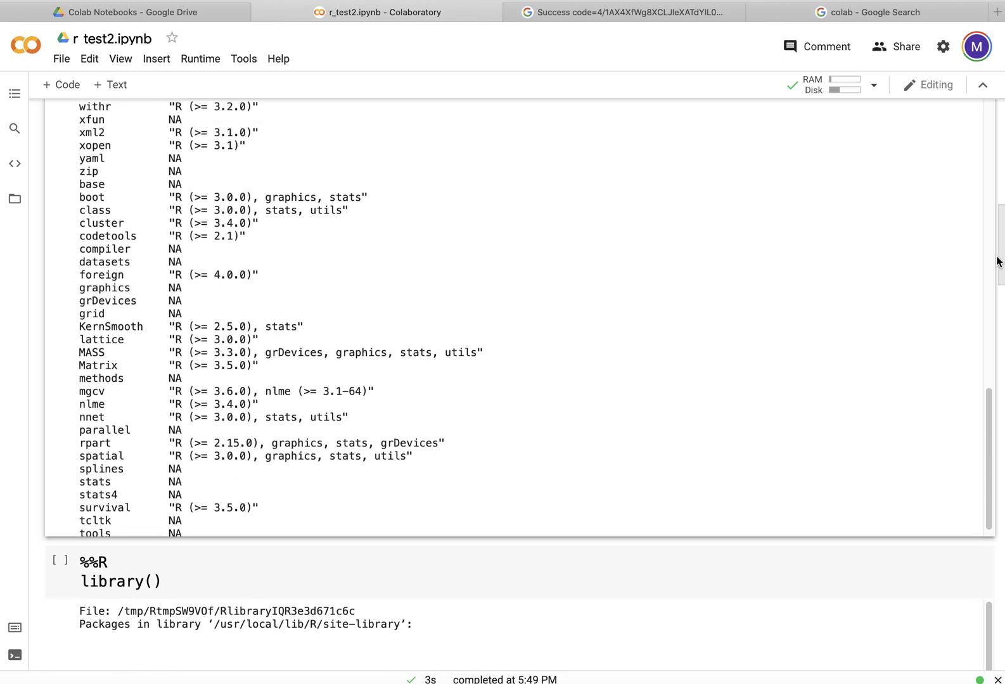
Step: Save the notebook, rerun the %%R library() package listing, and add an empty code cell
{"action": "left_click", "coordinate": [225, 582]}
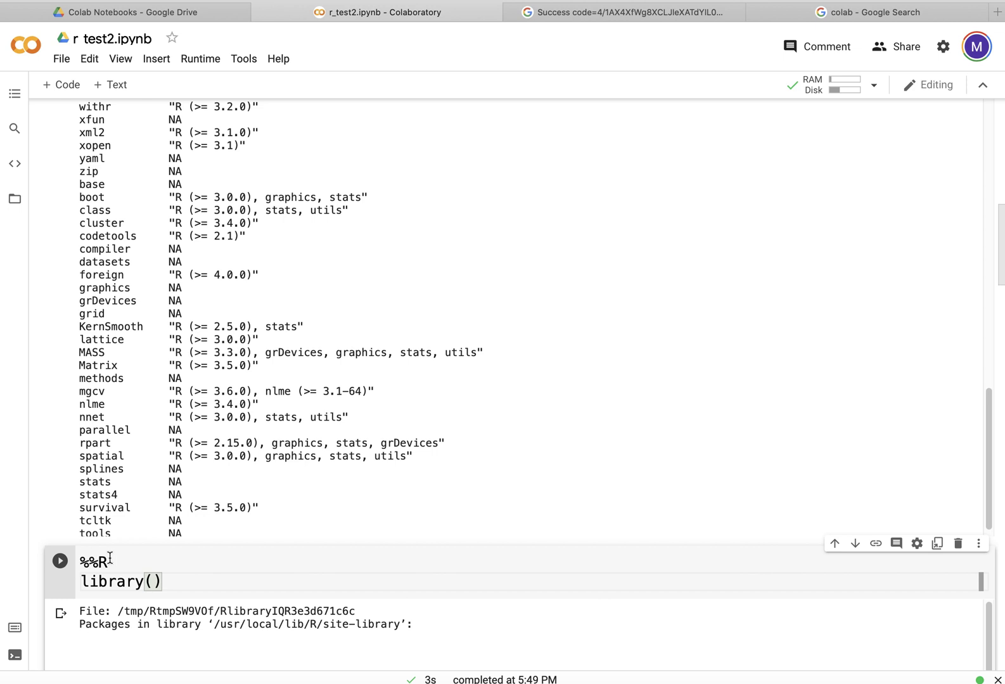
{"action": "key", "text": "ctrl+s"}
{"action": "left_click", "coordinate": [59, 559]}
{"action": "scroll", "coordinate": [483, 481], "scroll_direction": "down", "scroll_amount": 3}
{"action": "scroll", "coordinate": [483, 483], "scroll_direction": "down", "scroll_amount": 5}
{"action": "scroll", "coordinate": [484, 487], "scroll_direction": "down", "scroll_amount": 1}
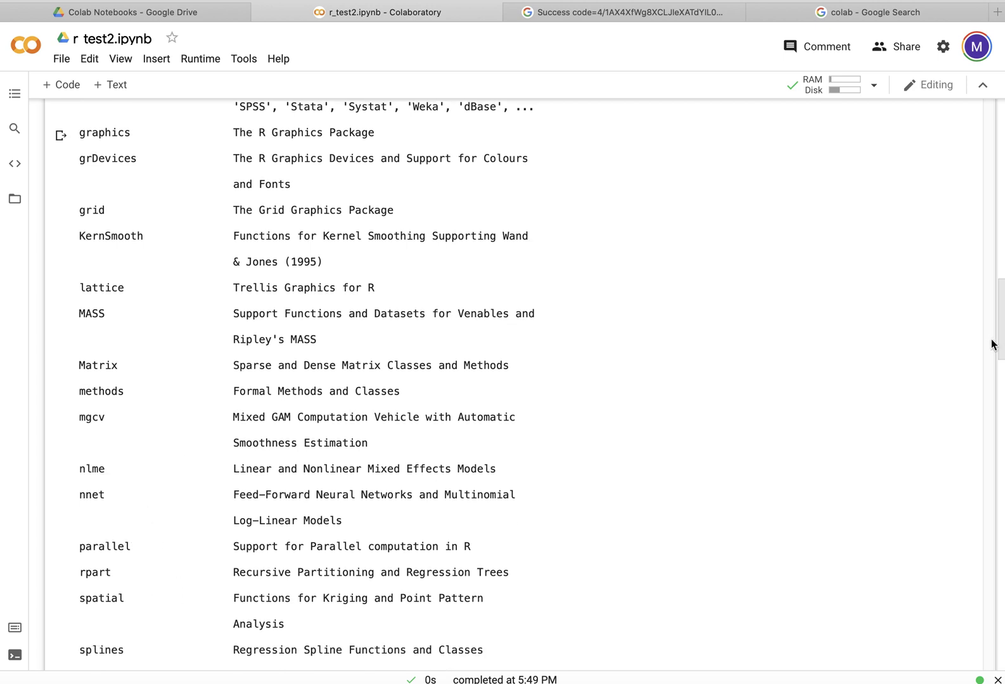
{"action": "left_click_drag", "start_coordinate": [997, 345], "coordinate": [1000, 404]}
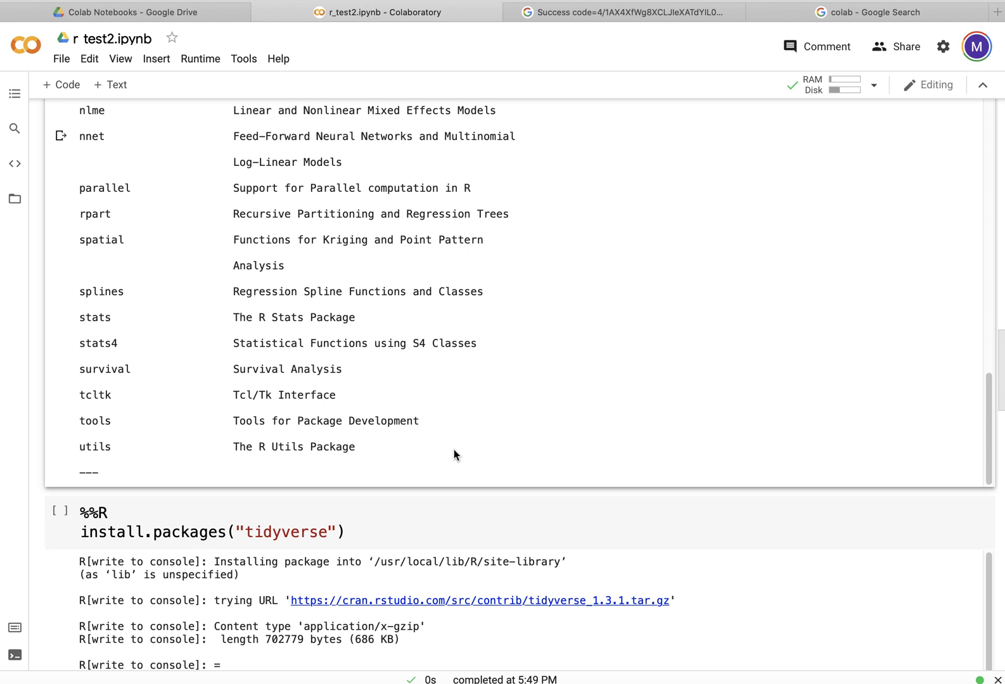
{"action": "left_click", "coordinate": [62, 85]}
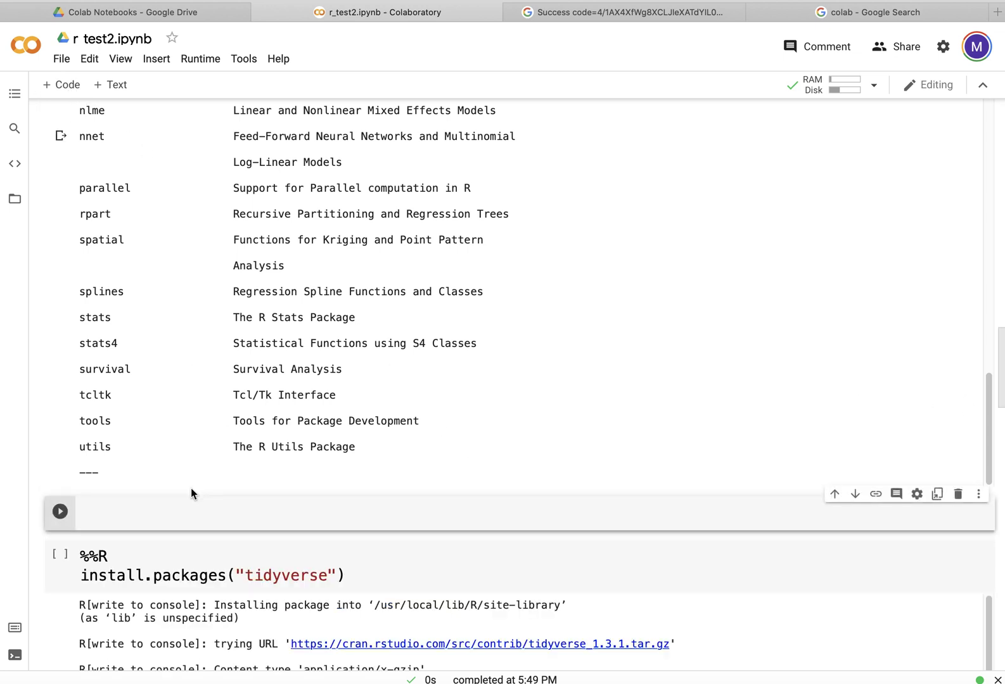
Step: Write %%R and R.version in the new cell and run it, reporting R 4.1.1
{"action": "left_click", "coordinate": [168, 517]}
{"action": "type", "text": "R.v"}
{"action": "key", "text": "BackSpace"}
{"action": "key", "text": "BackSpace"}
{"action": "key", "text": "BackSpace"}
{"action": "left_click_drag", "start_coordinate": [110, 556], "coordinate": [81, 556]}
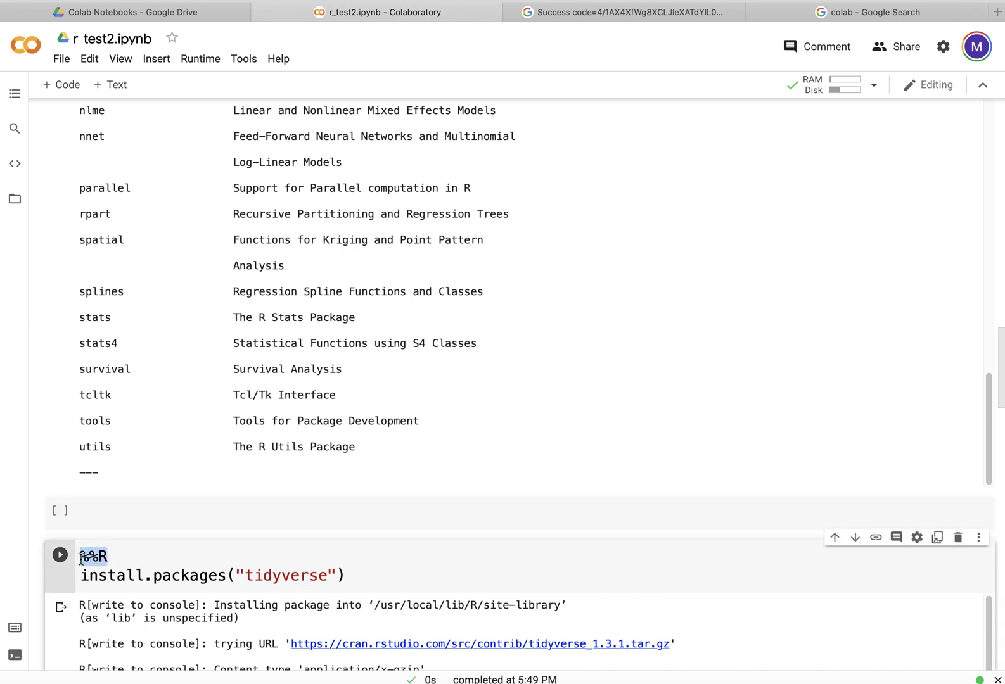
{"action": "left_click", "coordinate": [104, 512]}
{"action": "type", "text": "%%R"}
{"action": "key", "text": "Return"}
{"action": "type", "text": "R.version"}
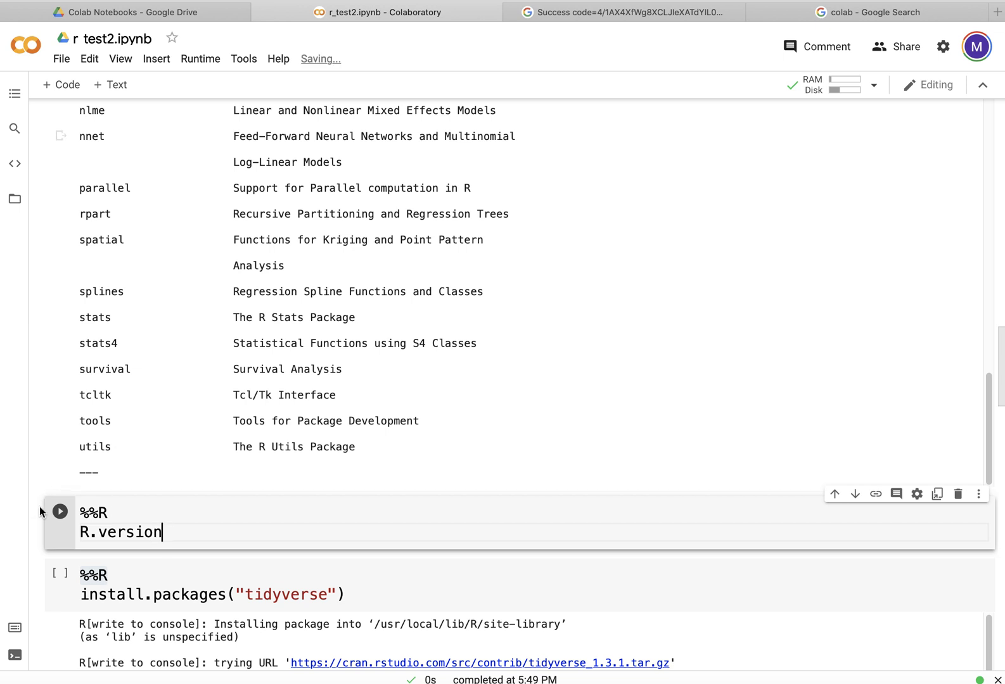
{"action": "left_click", "coordinate": [60, 513]}
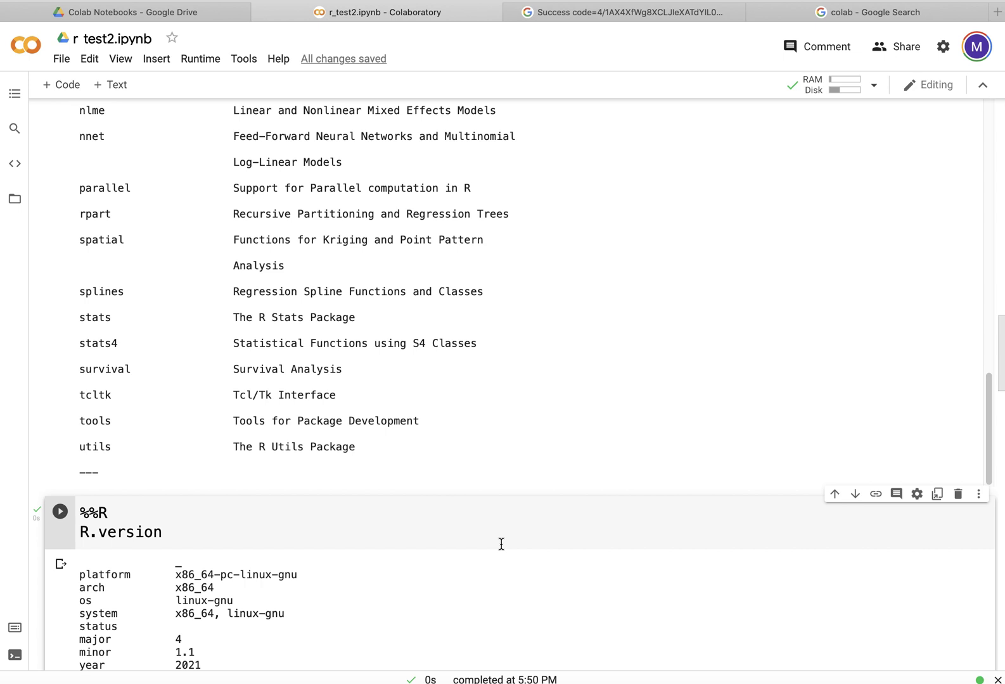
{"action": "scroll", "coordinate": [500, 546], "scroll_direction": "down", "scroll_amount": 3}
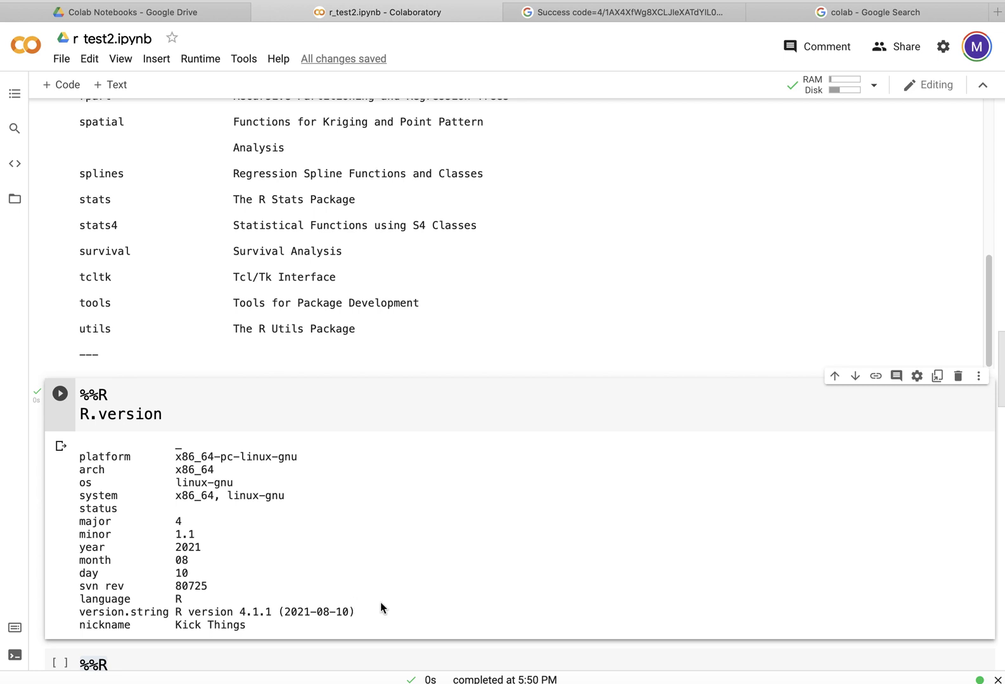
{"action": "scroll", "coordinate": [629, 533], "scroll_direction": "down", "scroll_amount": 1}
{"action": "scroll", "coordinate": [630, 532], "scroll_direction": "down", "scroll_amount": 1}
{"action": "scroll", "coordinate": [630, 532], "scroll_direction": "down", "scroll_amount": 1}
{"action": "scroll", "coordinate": [618, 538], "scroll_direction": "down", "scroll_amount": 2}
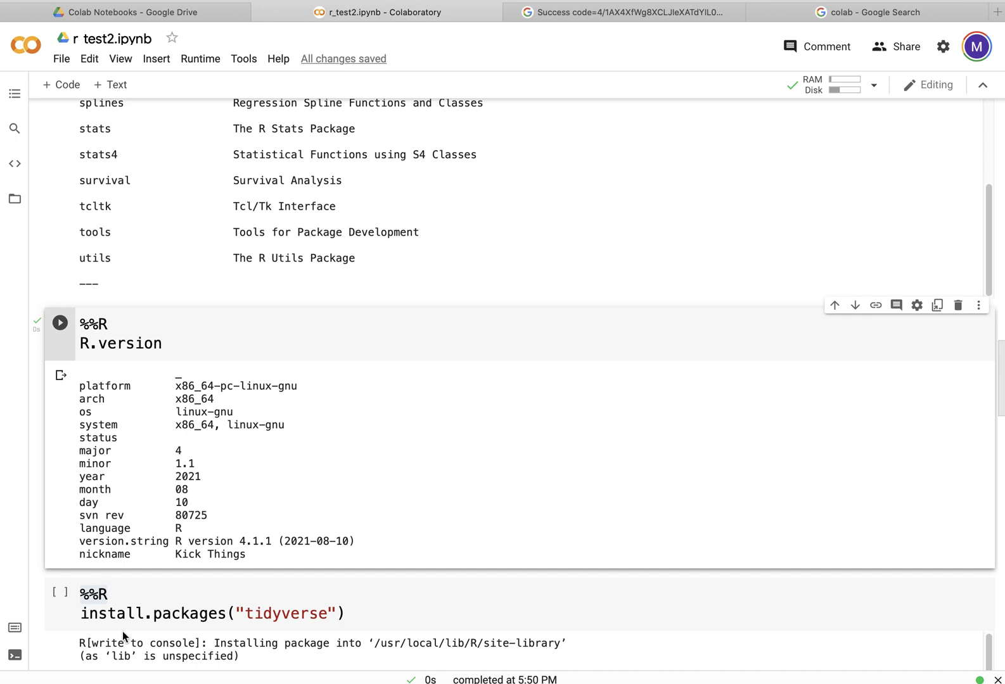
{"action": "mouse_move", "coordinate": [211, 604]}
{"action": "scroll", "coordinate": [392, 599], "scroll_direction": "down", "scroll_amount": 1}
{"action": "scroll", "coordinate": [324, 601], "scroll_direction": "down", "scroll_amount": 2}
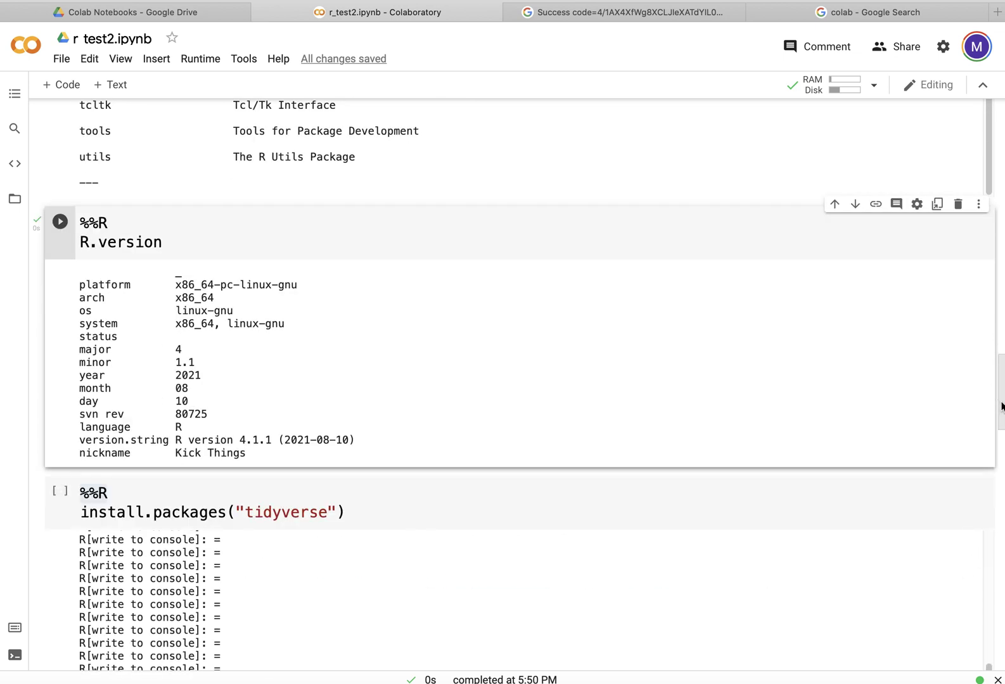
{"action": "mouse_move", "coordinate": [998, 386]}
{"action": "left_mouse_down"}
{"action": "mouse_move", "coordinate": [999, 479]}
{"action": "mouse_move", "coordinate": [981, 526]}
{"action": "left_mouse_up"}
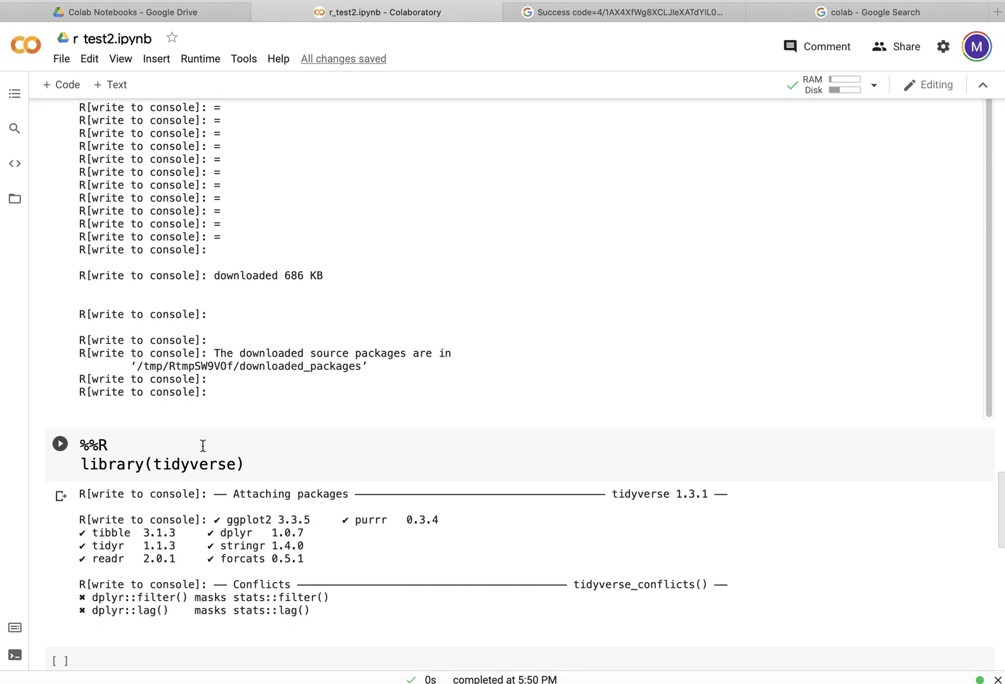
{"action": "mouse_move", "coordinate": [518, 455]}
{"action": "left_click_drag", "start_coordinate": [1000, 522], "coordinate": [993, 553]}
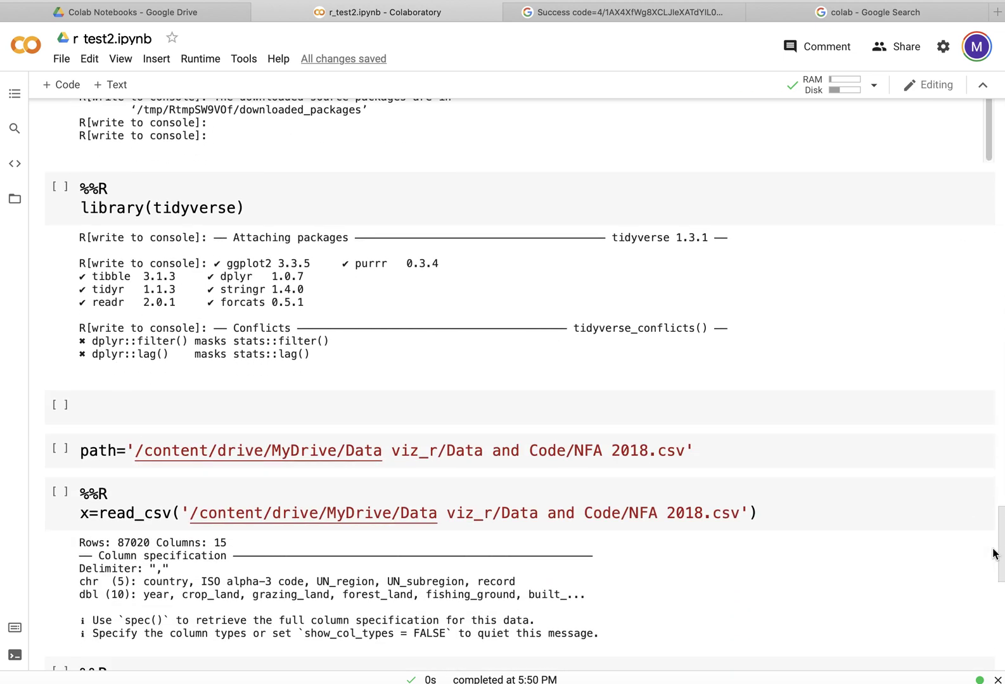
Step: Rerun library(tidyverse), the NFA 2018.csv read_csv into x, and head(x) showing six Armenia rows
{"action": "mouse_move", "coordinate": [314, 514]}
{"action": "left_click", "coordinate": [60, 188]}
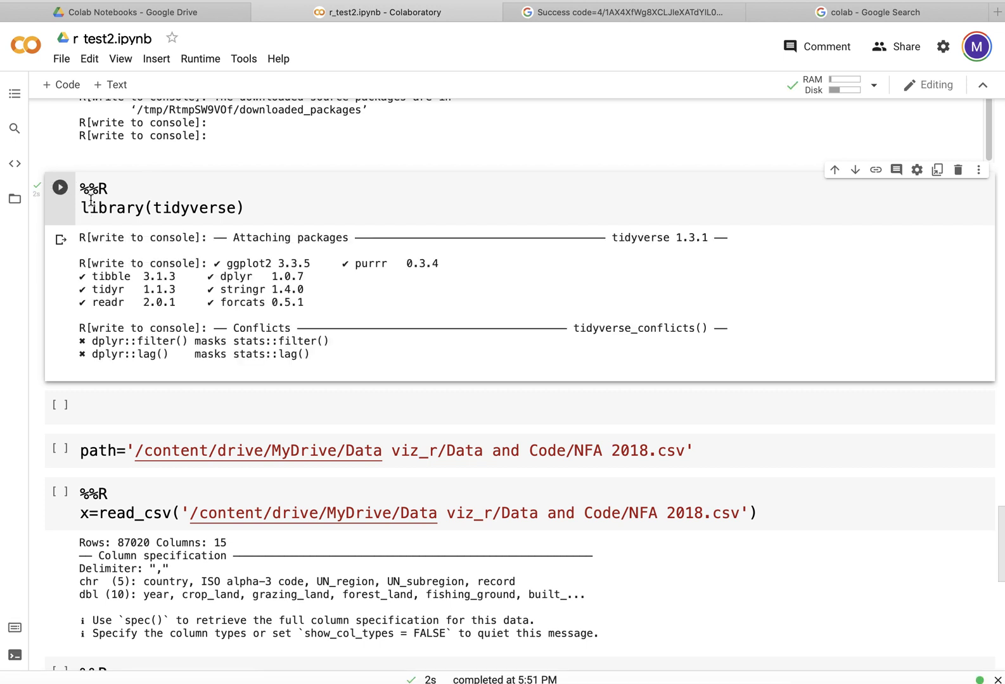
{"action": "left_click", "coordinate": [60, 495]}
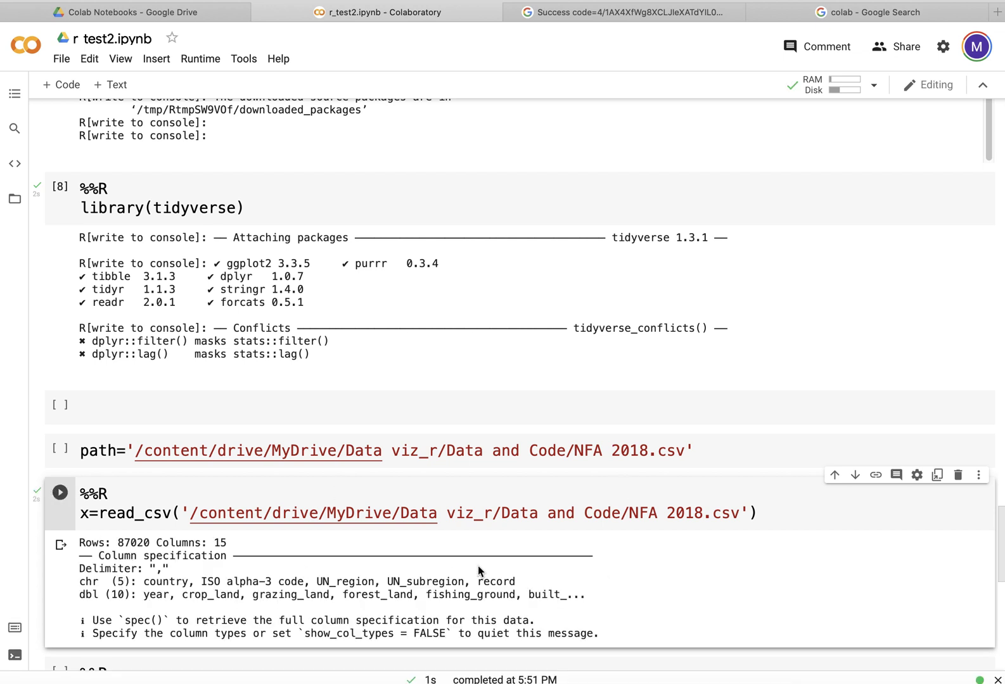
{"action": "scroll", "coordinate": [477, 570], "scroll_direction": "down", "scroll_amount": 2}
{"action": "scroll", "coordinate": [224, 606], "scroll_direction": "down", "scroll_amount": 2}
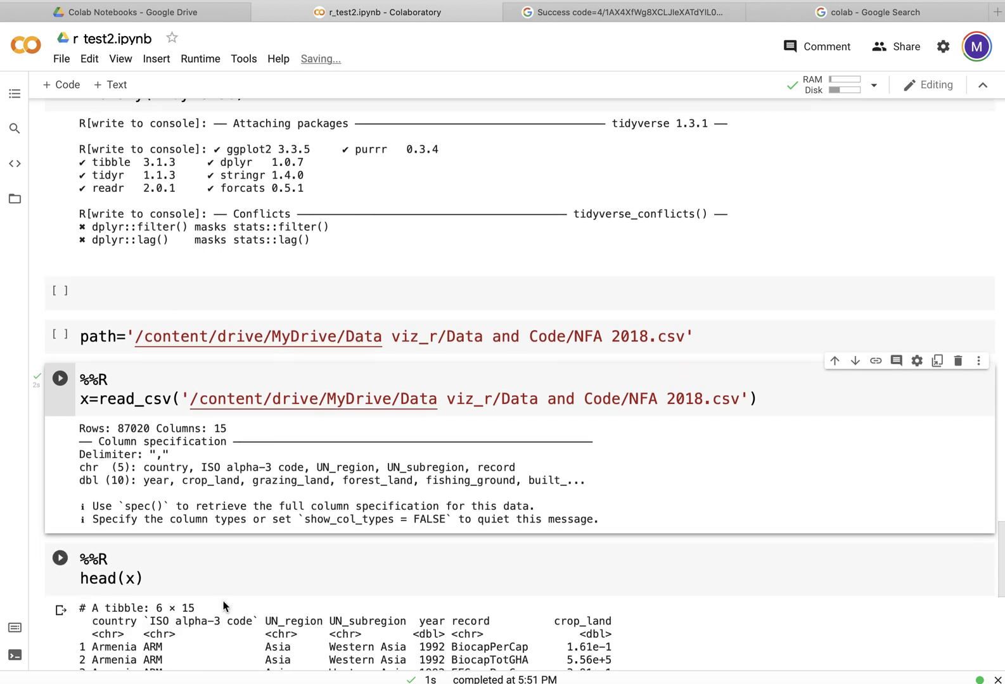
{"action": "left_click", "coordinate": [60, 558]}
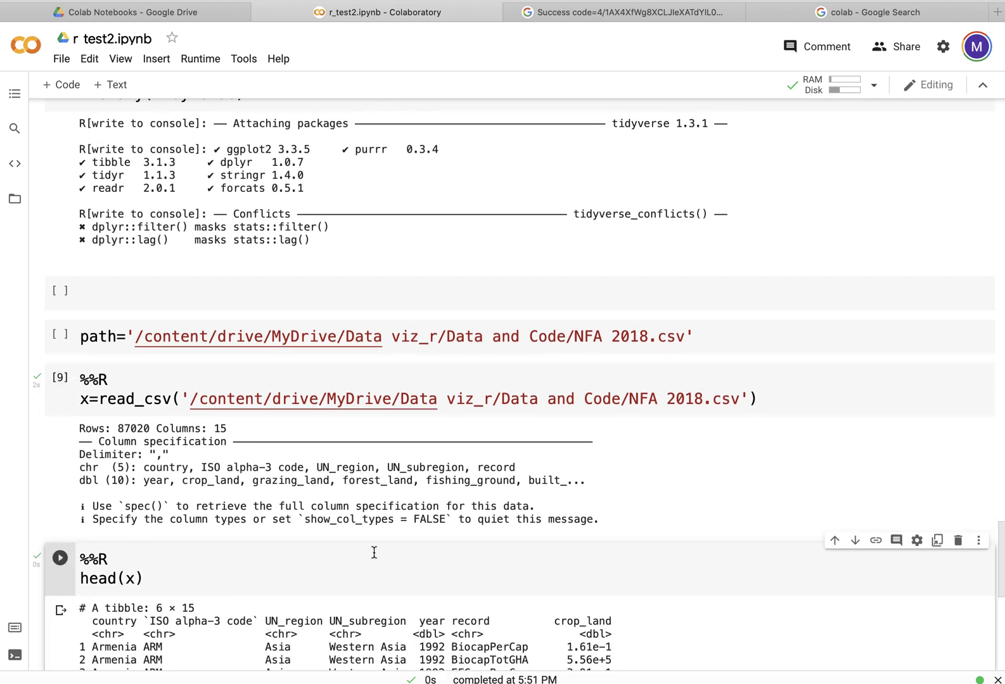
{"action": "scroll", "coordinate": [377, 552], "scroll_direction": "down", "scroll_amount": 2}
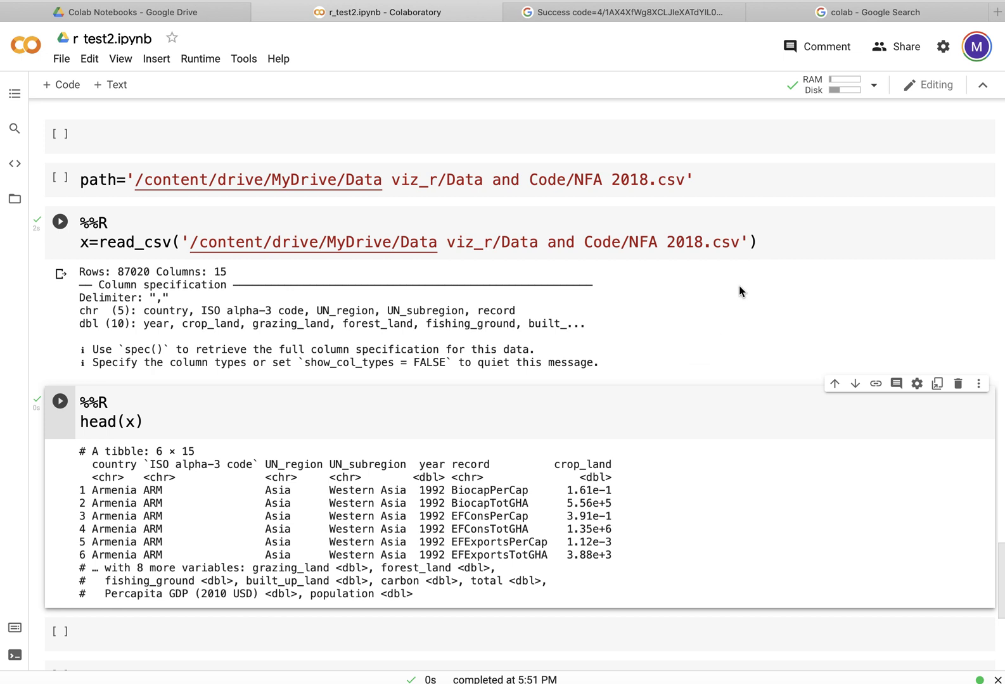
{"action": "scroll", "coordinate": [738, 286], "scroll_direction": "up", "scroll_amount": 2}
{"action": "scroll", "coordinate": [739, 285], "scroll_direction": "up", "scroll_amount": 6}
{"action": "scroll", "coordinate": [738, 286], "scroll_direction": "up", "scroll_amount": 2}
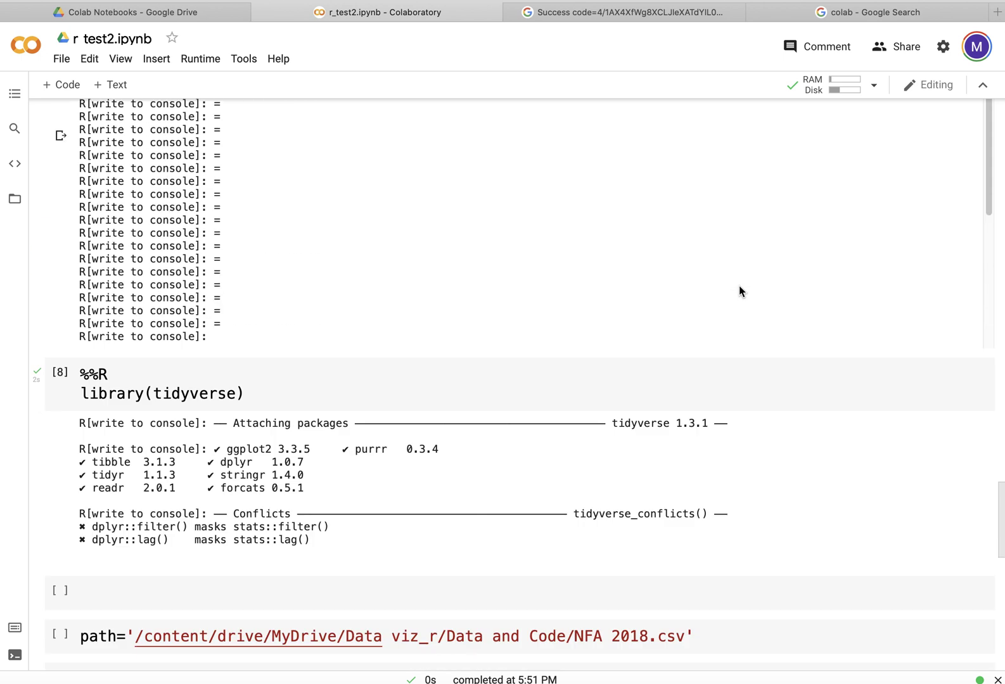